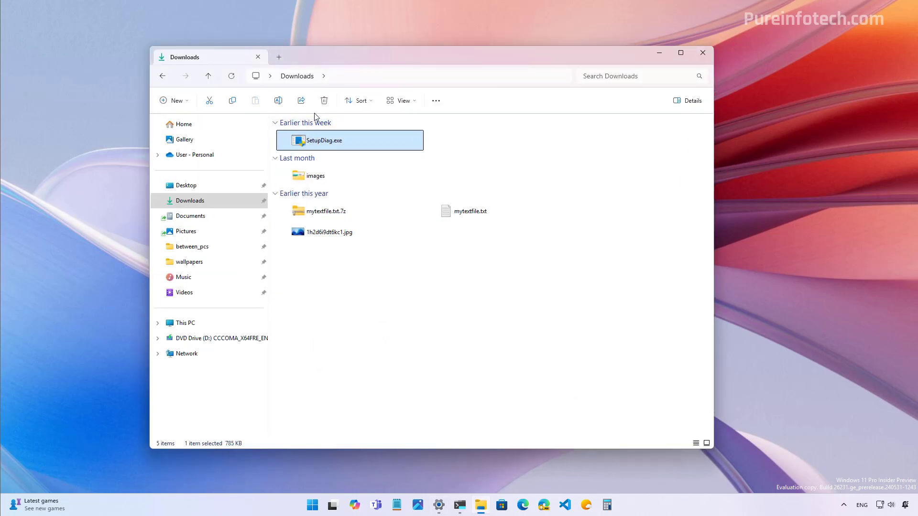
Copy SetupDiag.exe from its File Explorer Share panel, then show the bare desktop.
{"action": "left_click", "coordinate": [302, 101]}
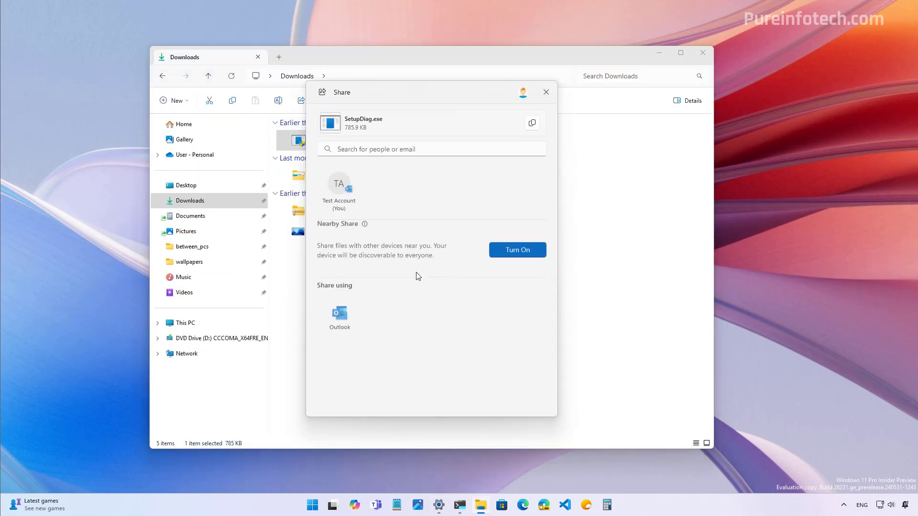
{"action": "left_click", "coordinate": [532, 123]}
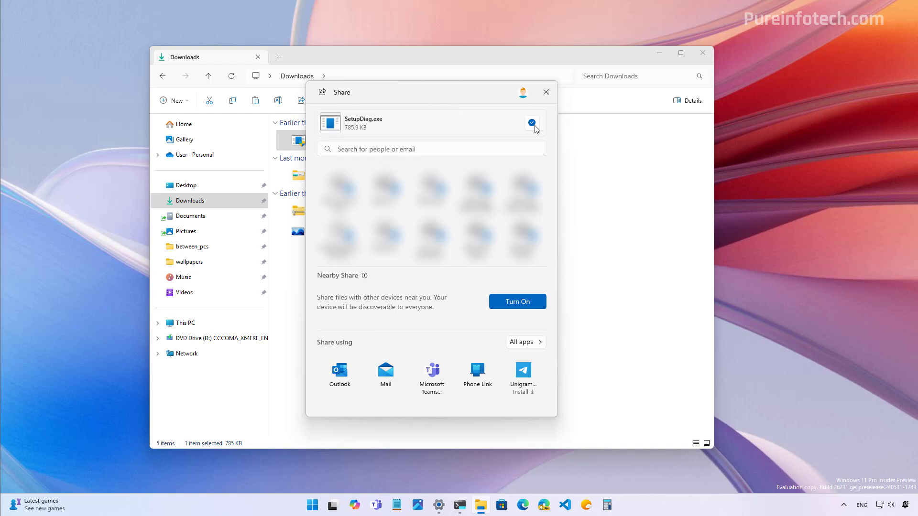
{"action": "key", "text": "super+d"}
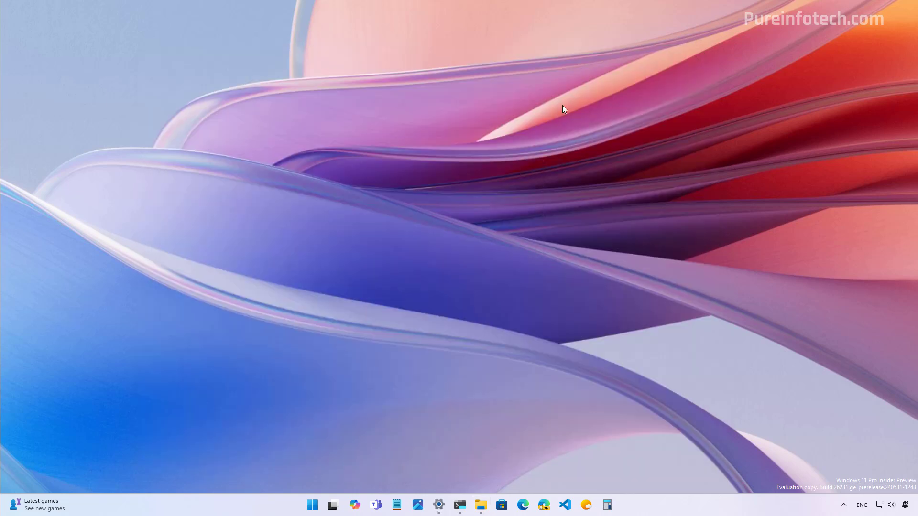
Open Settings › System › About to show the vm-w11-dev device and Windows 11 Pro specifications.
{"action": "left_click", "coordinate": [439, 506]}
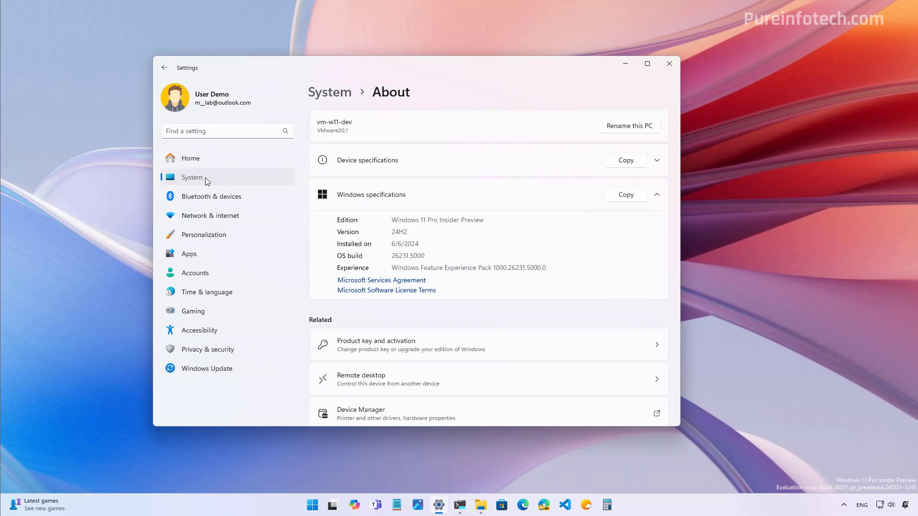
{"action": "left_click", "coordinate": [205, 177]}
{"action": "scroll", "coordinate": [381, 328], "scroll_direction": "down", "scroll_amount": 5}
{"action": "scroll", "coordinate": [359, 414], "scroll_direction": "down", "scroll_amount": 3}
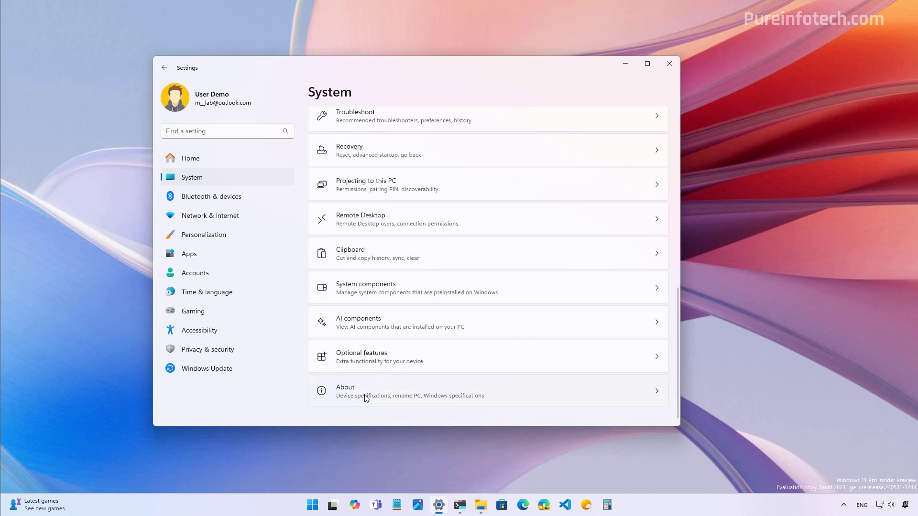
{"action": "left_click", "coordinate": [364, 395]}
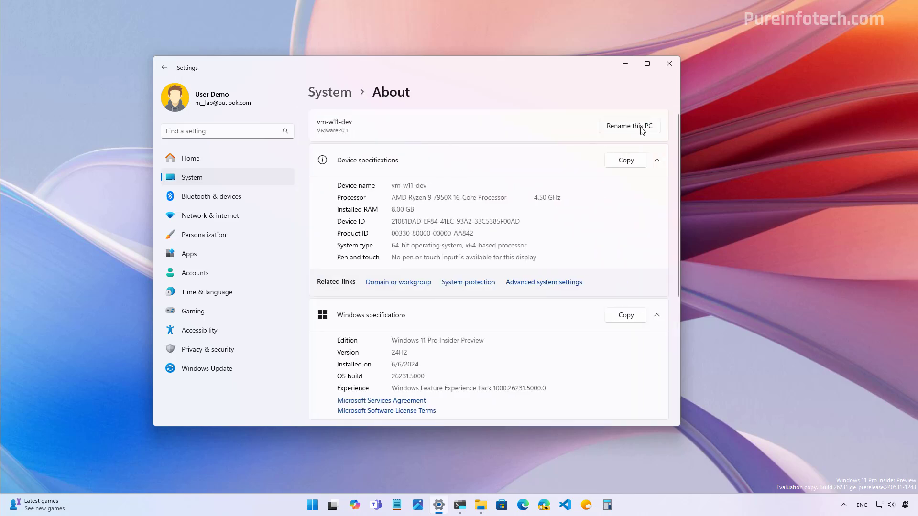
{"action": "left_click", "coordinate": [642, 126]}
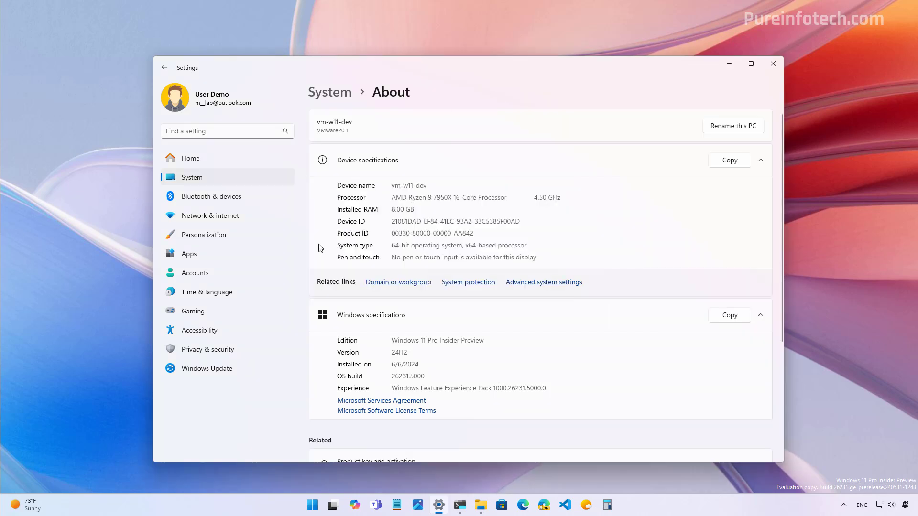
Go to Accounts › Your info to see the signed-in Administrator account.
{"action": "left_click", "coordinate": [206, 275]}
{"action": "left_click", "coordinate": [378, 256]}
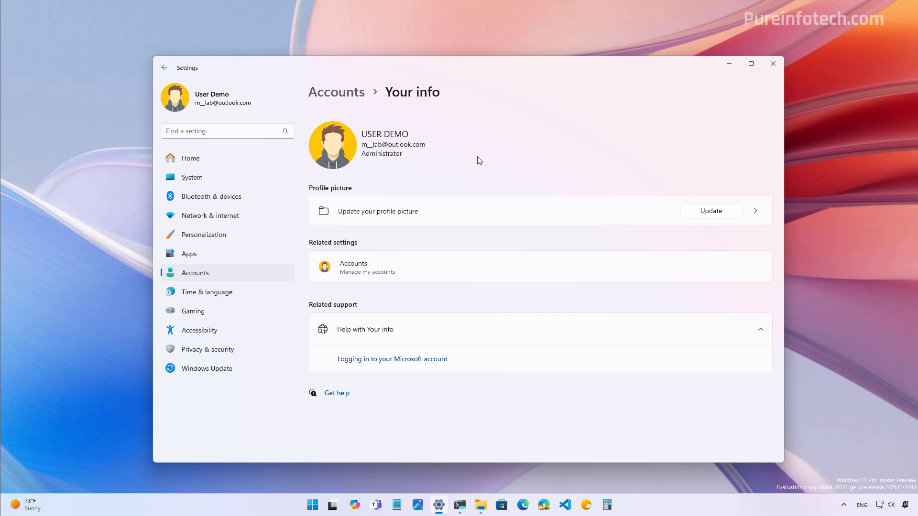
Open the Change profile photo editor and toggle Blur background on, then off again.
{"action": "left_click", "coordinate": [710, 216]}
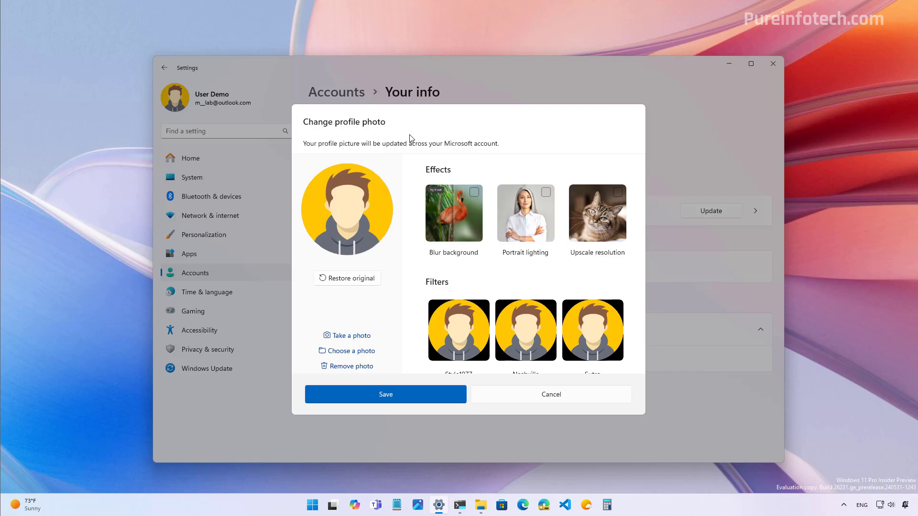
{"action": "left_click", "coordinate": [474, 193]}
{"action": "left_click", "coordinate": [474, 191]}
Browse the filters, such as Style1977 and Nashville, down to the Crop options.
{"action": "scroll", "coordinate": [558, 227], "scroll_direction": "down", "scroll_amount": 2}
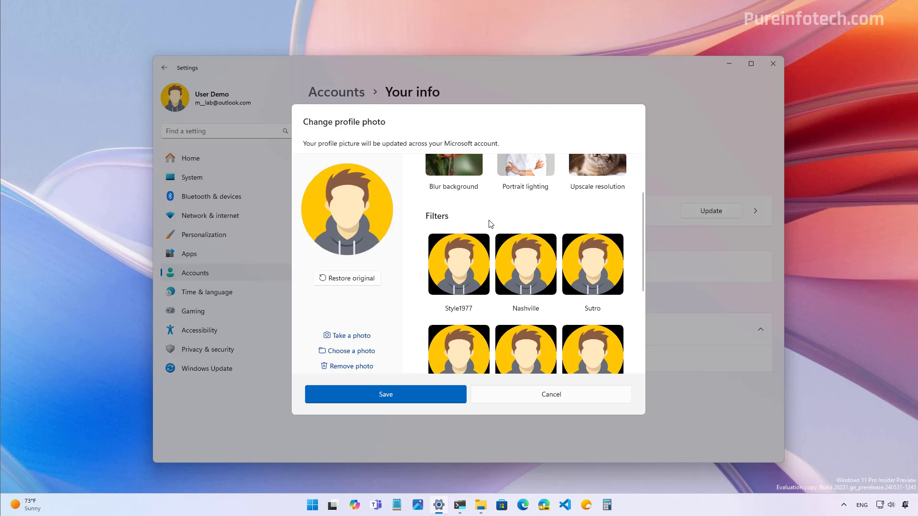
{"action": "scroll", "coordinate": [506, 217], "scroll_direction": "down", "scroll_amount": 2}
{"action": "scroll", "coordinate": [507, 218], "scroll_direction": "up", "scroll_amount": 1}
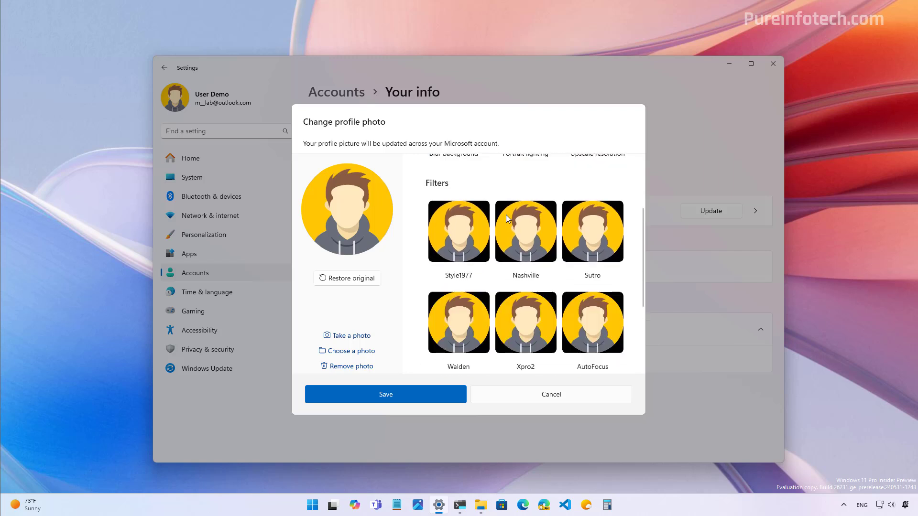
{"action": "scroll", "coordinate": [567, 324], "scroll_direction": "down", "scroll_amount": 2}
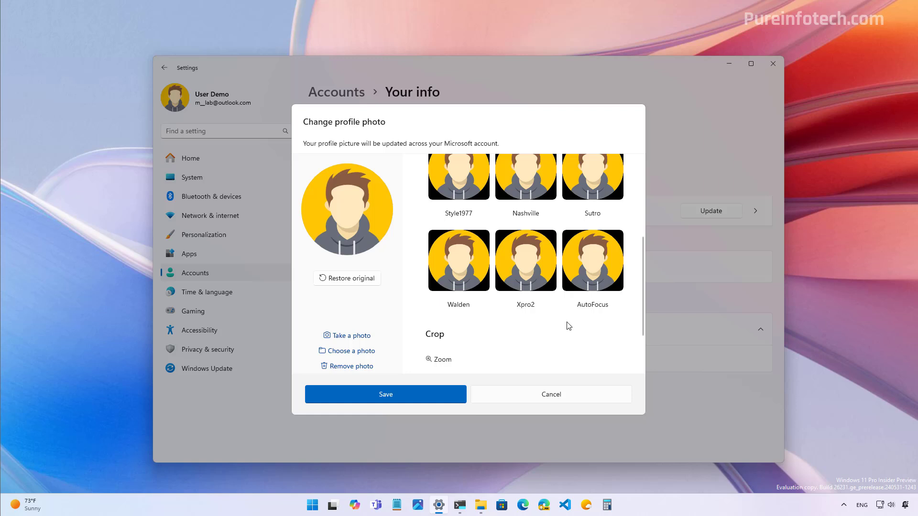
{"action": "scroll", "coordinate": [566, 322], "scroll_direction": "down", "scroll_amount": 2}
Nudge the profile photo's Zoom and Rotation sliders, then return to the Effects section.
{"action": "mouse_move", "coordinate": [436, 319]}
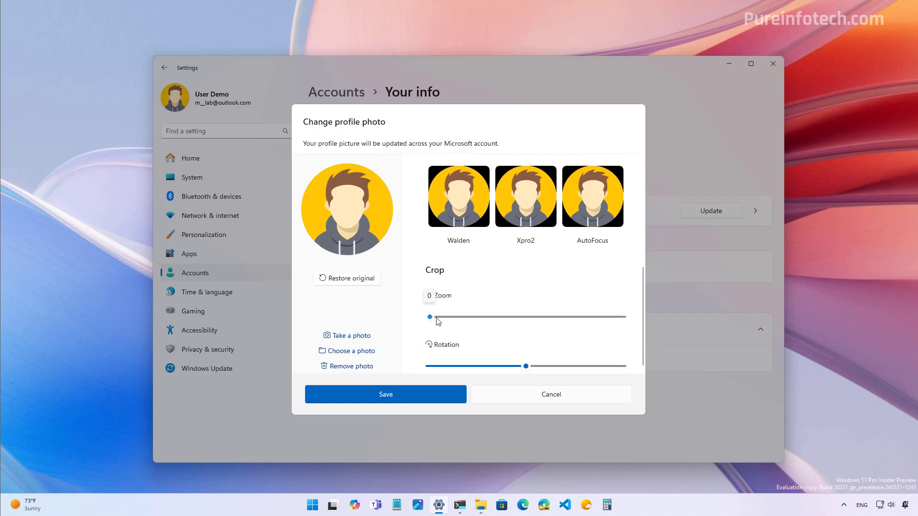
{"action": "mouse_move", "coordinate": [429, 317]}
{"action": "left_mouse_down"}
{"action": "mouse_move", "coordinate": [485, 320]}
{"action": "mouse_move", "coordinate": [429, 319]}
{"action": "left_mouse_up"}
{"action": "mouse_move", "coordinate": [526, 369]}
{"action": "mouse_move", "coordinate": [525, 371]}
{"action": "left_mouse_down"}
{"action": "mouse_move", "coordinate": [452, 369]}
{"action": "mouse_move", "coordinate": [526, 371]}
{"action": "left_mouse_up"}
{"action": "scroll", "coordinate": [540, 282], "scroll_direction": "up", "scroll_amount": 3}
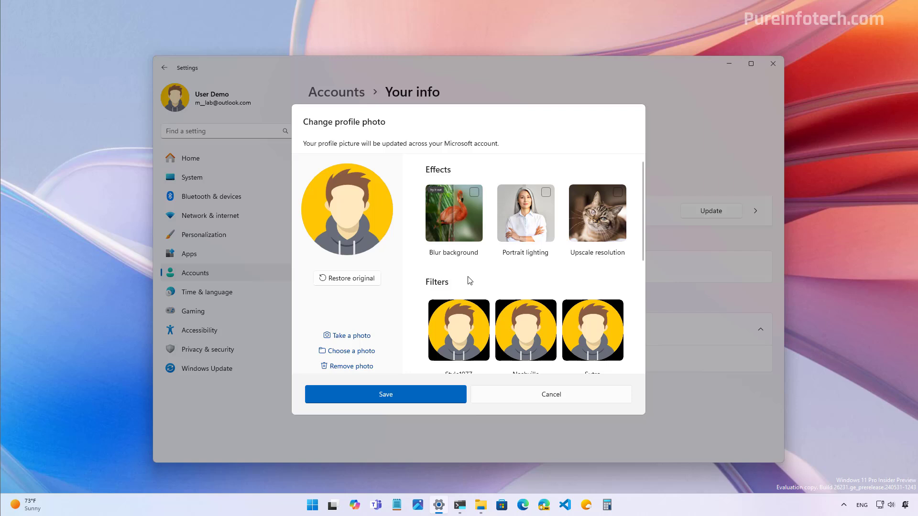
{"action": "scroll", "coordinate": [469, 279], "scroll_direction": "down", "scroll_amount": 3}
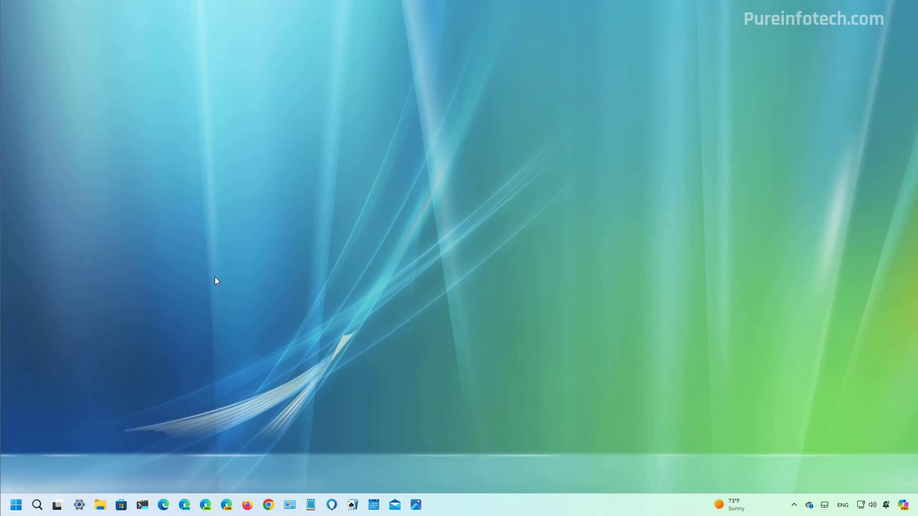
Search for 'text', filter to Documents, and open Share for text.txt.
{"action": "left_click", "coordinate": [37, 505]}
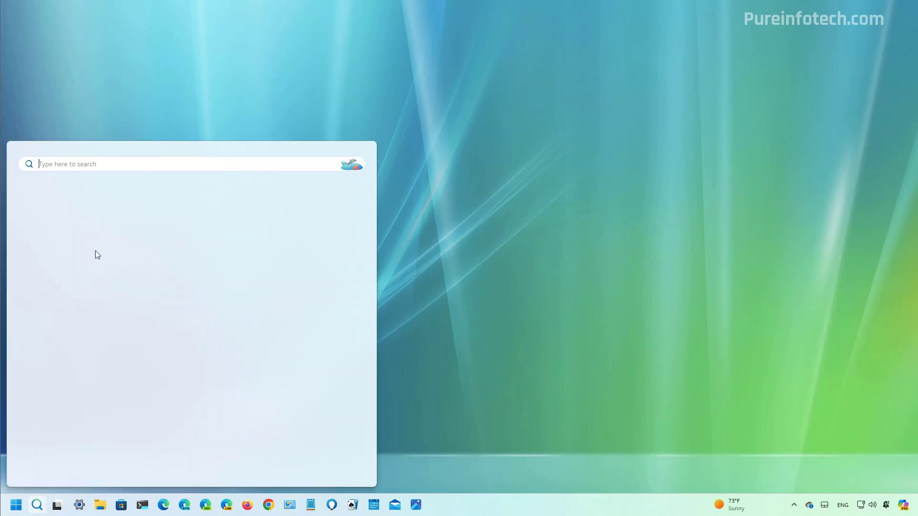
{"action": "type", "text": "text"}
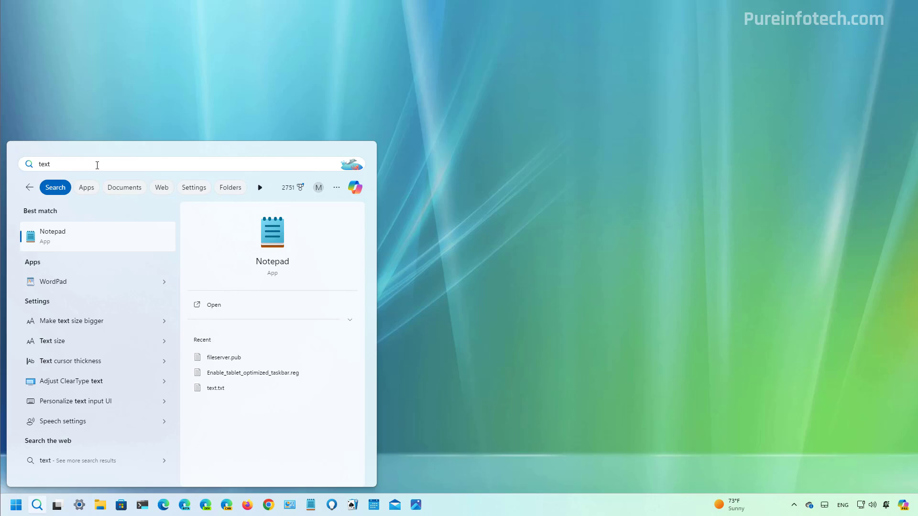
{"action": "left_click", "coordinate": [124, 187]}
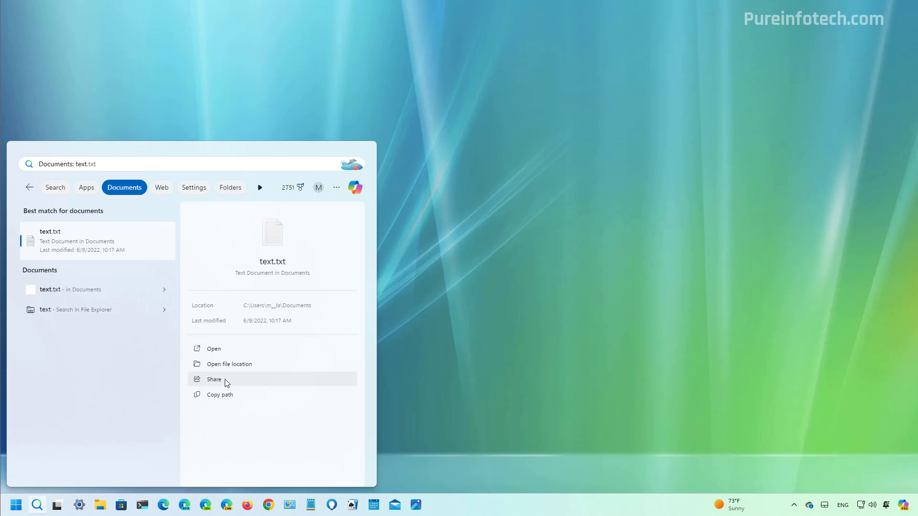
{"action": "left_click", "coordinate": [225, 380]}
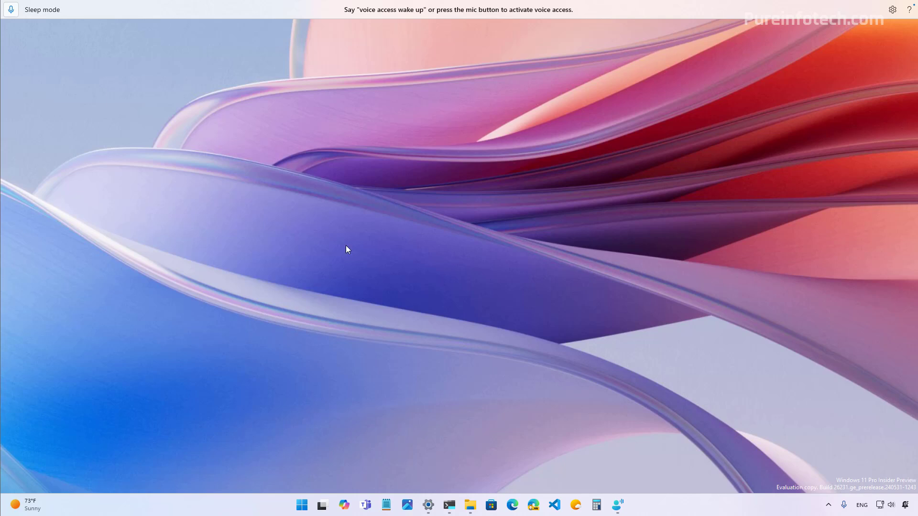
Open all voice access commands on the Narrator category and move the window slightly right.
{"action": "left_click", "coordinate": [909, 10]}
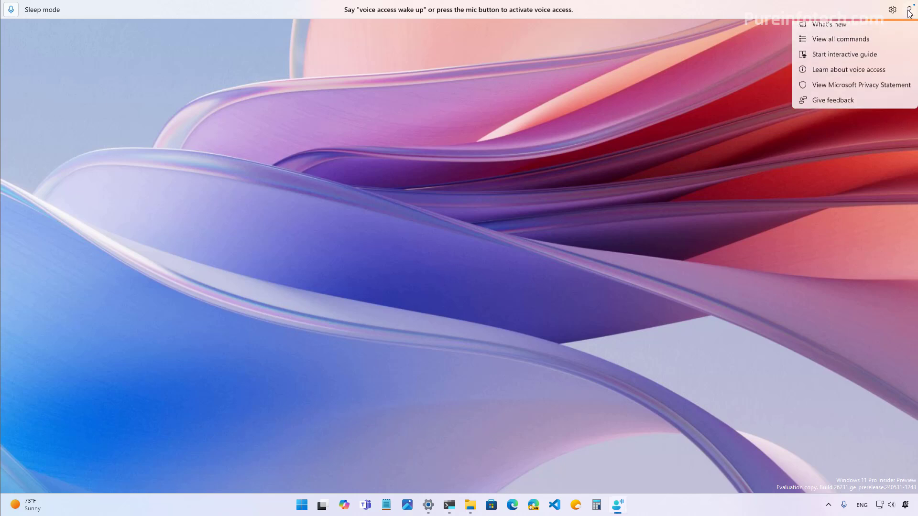
{"action": "left_click", "coordinate": [844, 48]}
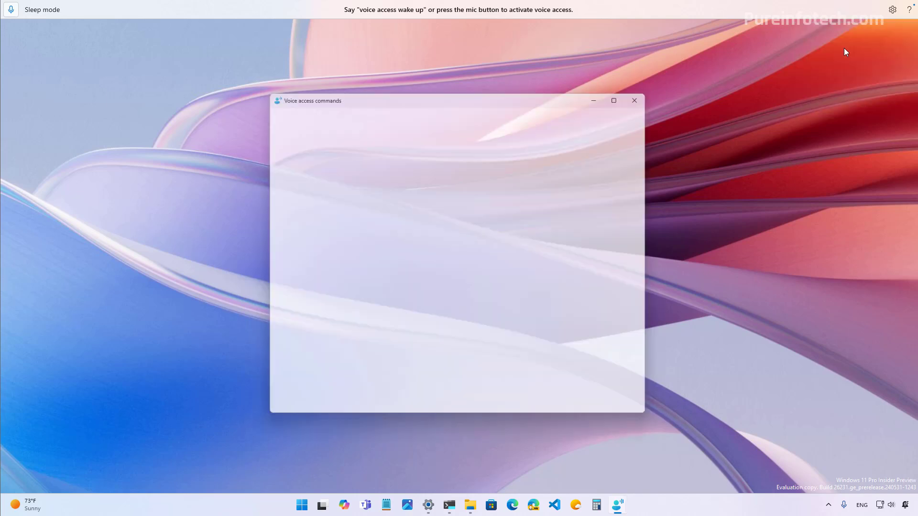
{"action": "scroll", "coordinate": [279, 319], "scroll_direction": "down", "scroll_amount": 1}
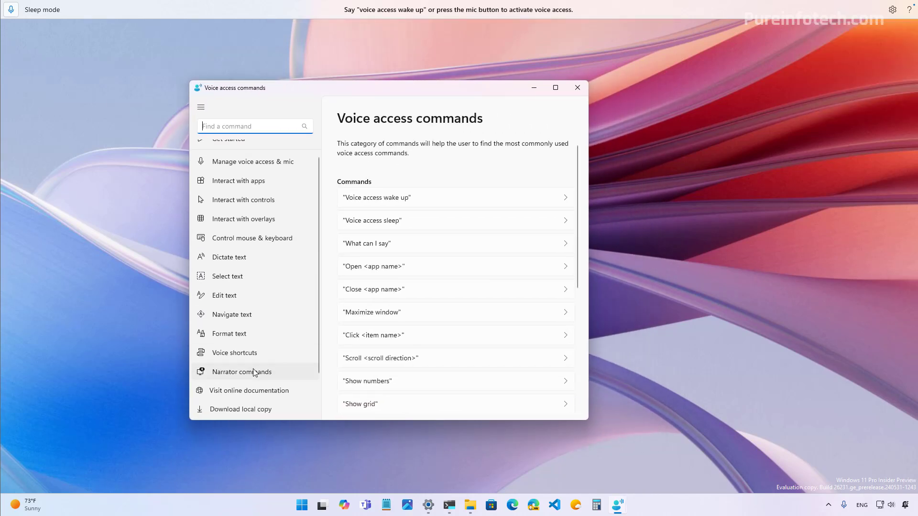
{"action": "left_click", "coordinate": [257, 372]}
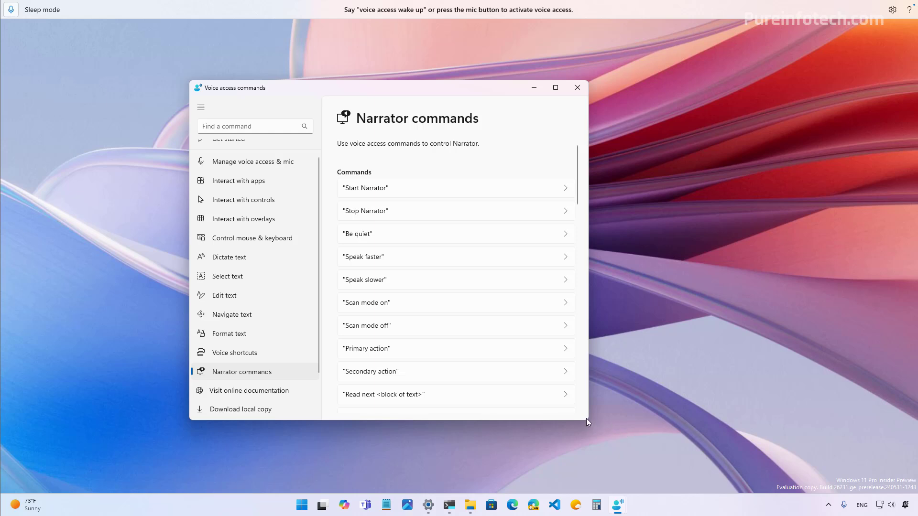
{"action": "scroll", "coordinate": [414, 318], "scroll_direction": "down", "scroll_amount": 5}
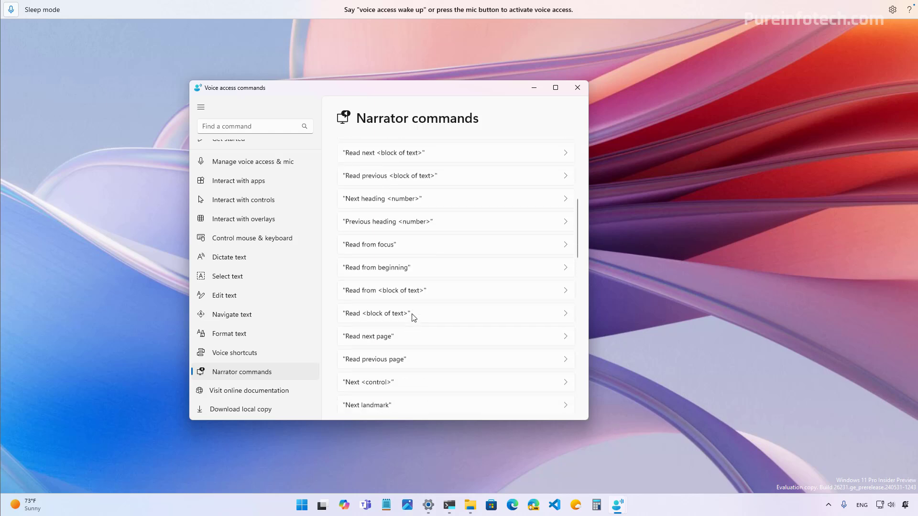
{"action": "scroll", "coordinate": [414, 318], "scroll_direction": "down", "scroll_amount": 15}
{"action": "scroll", "coordinate": [414, 318], "scroll_direction": "up", "scroll_amount": 20}
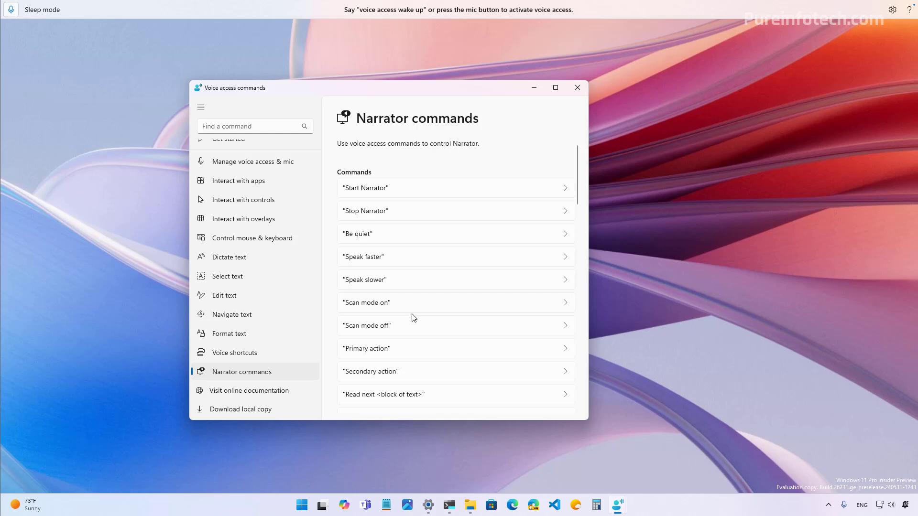
{"action": "left_click_drag", "start_coordinate": [456, 95], "coordinate": [502, 92]}
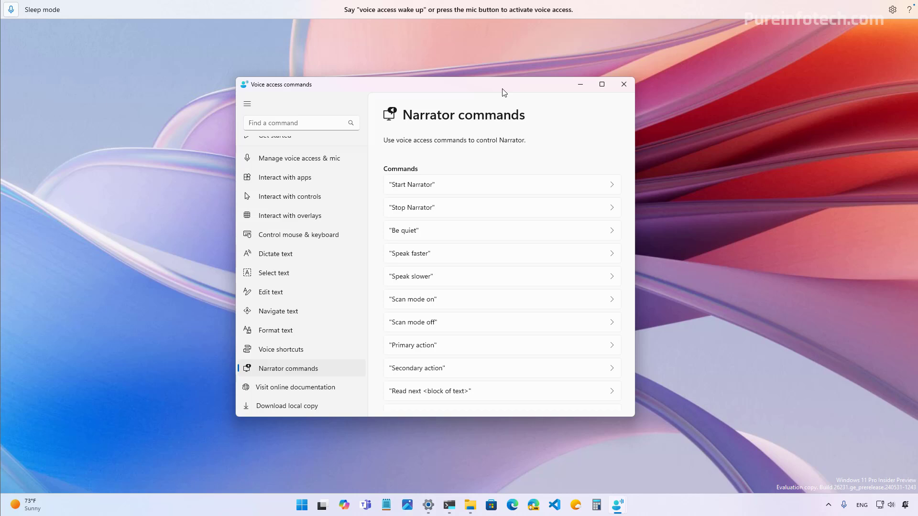
Close the Voice access commands window with Alt+F4.
{"action": "key", "text": "alt+F4"}
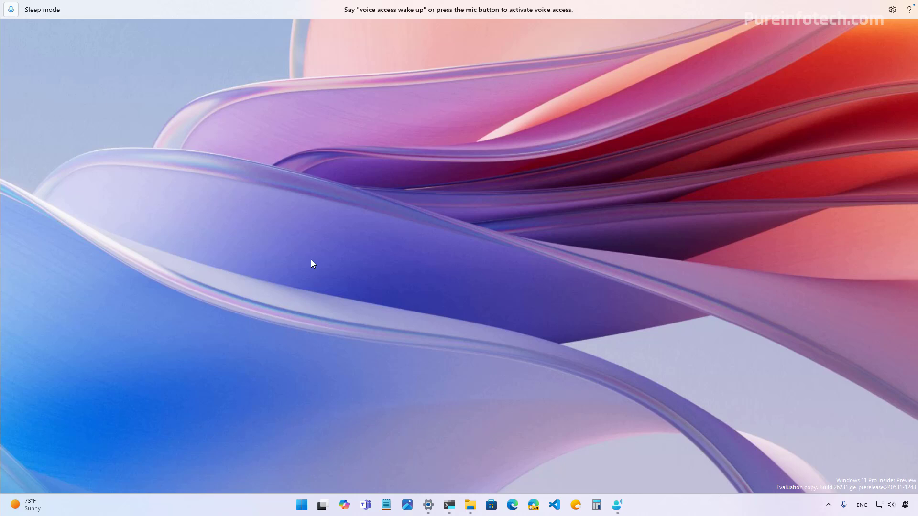
Turn voice access off with Win+Ctrl+S.
{"action": "key", "text": "super+ctrl+s"}
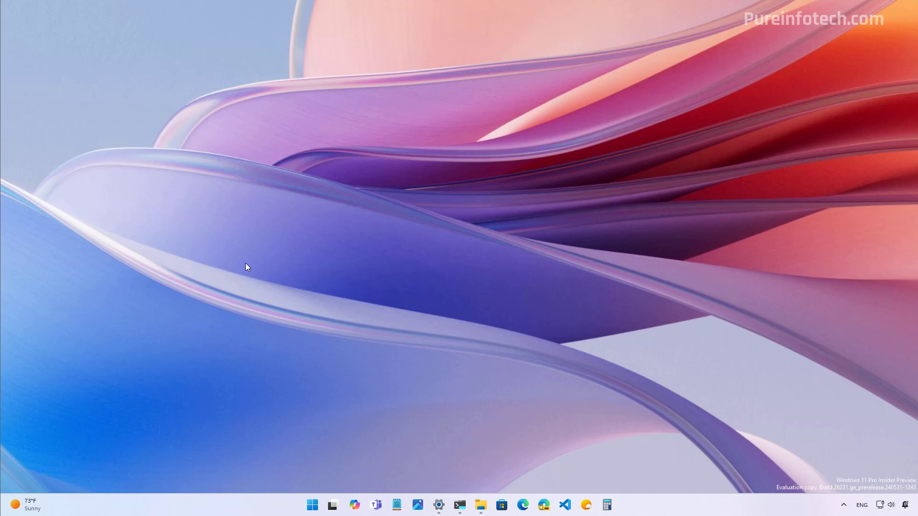